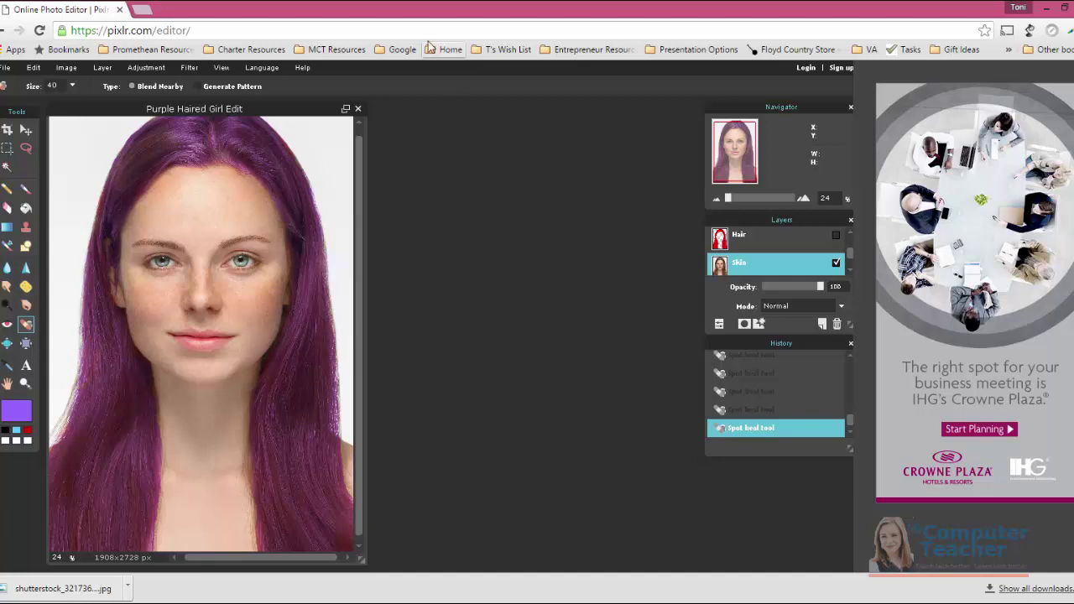
- Duplicate the Skin layer to create a 'Skin copy' layer below Hair
right_click(737, 264)
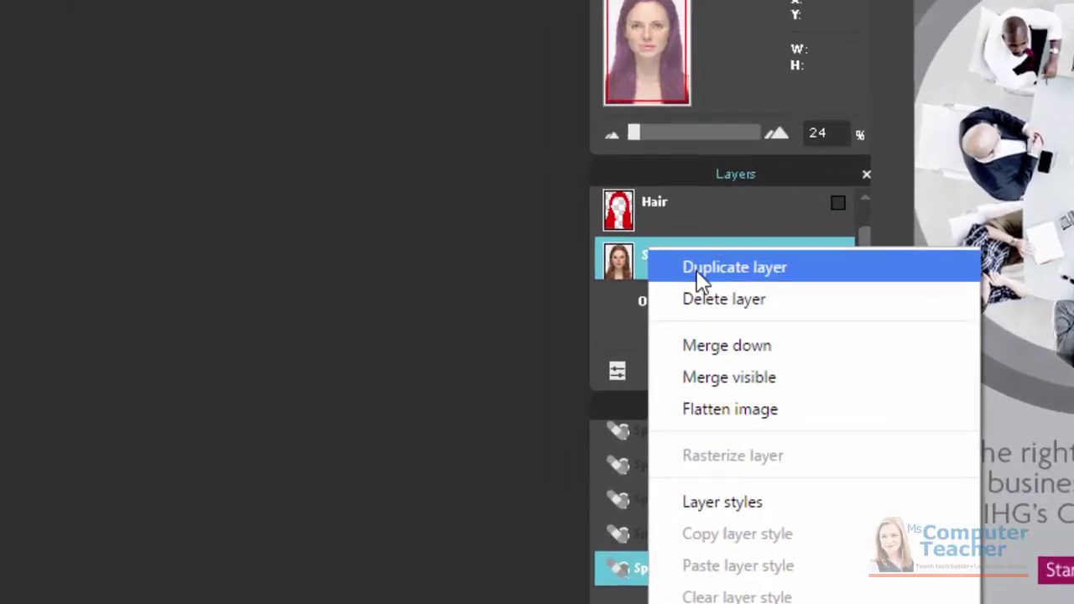
click(696, 274)
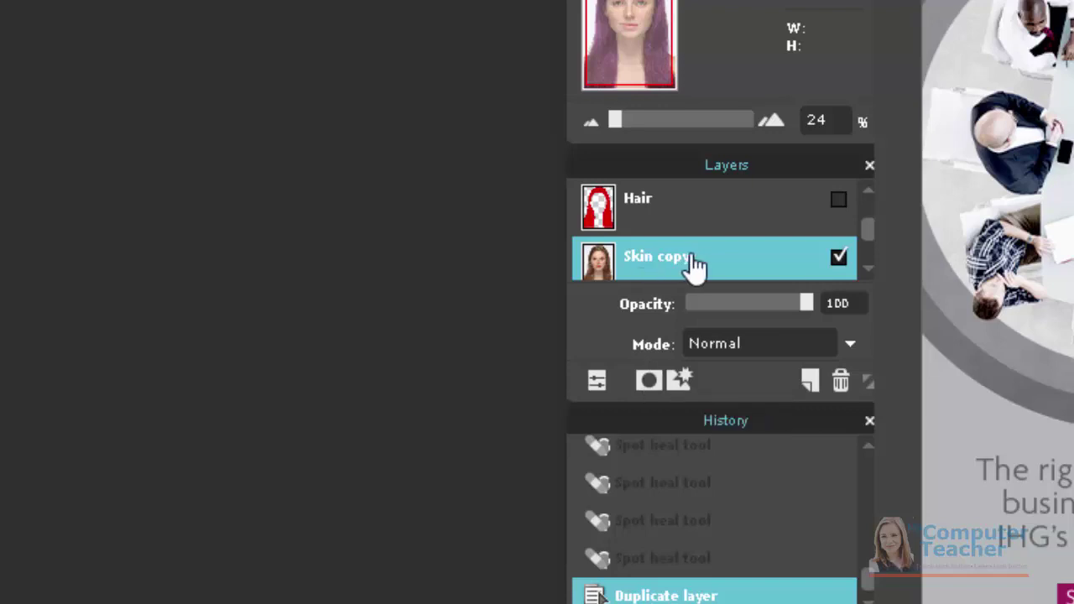
- Add a layer mask to the selected Skin copy layer
click(648, 381)
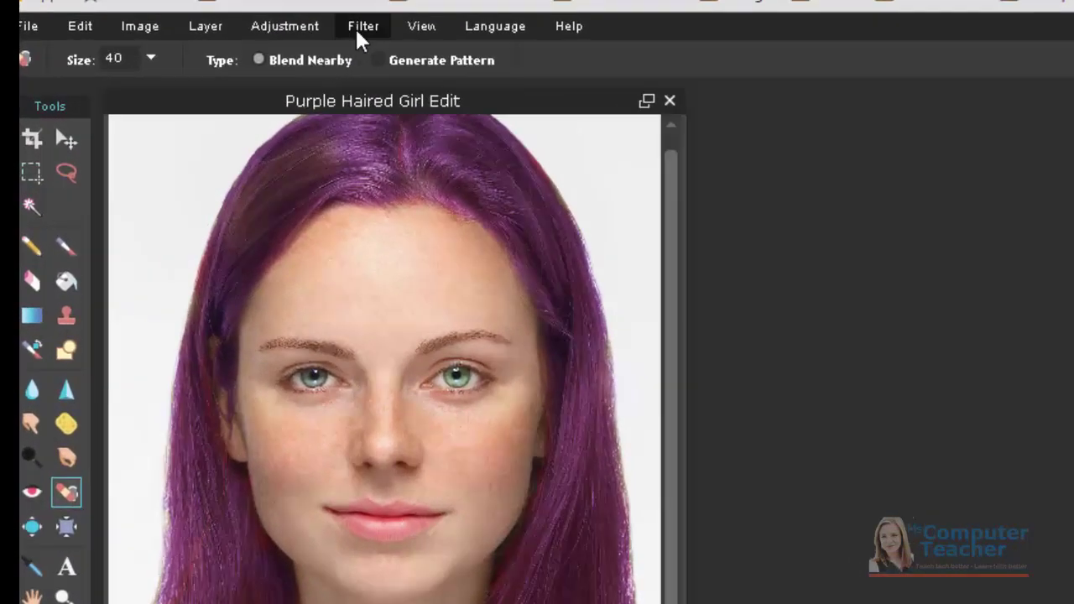
- Apply a Gaussian blur with amount 50 to the Skin copy layer
click(189, 67)
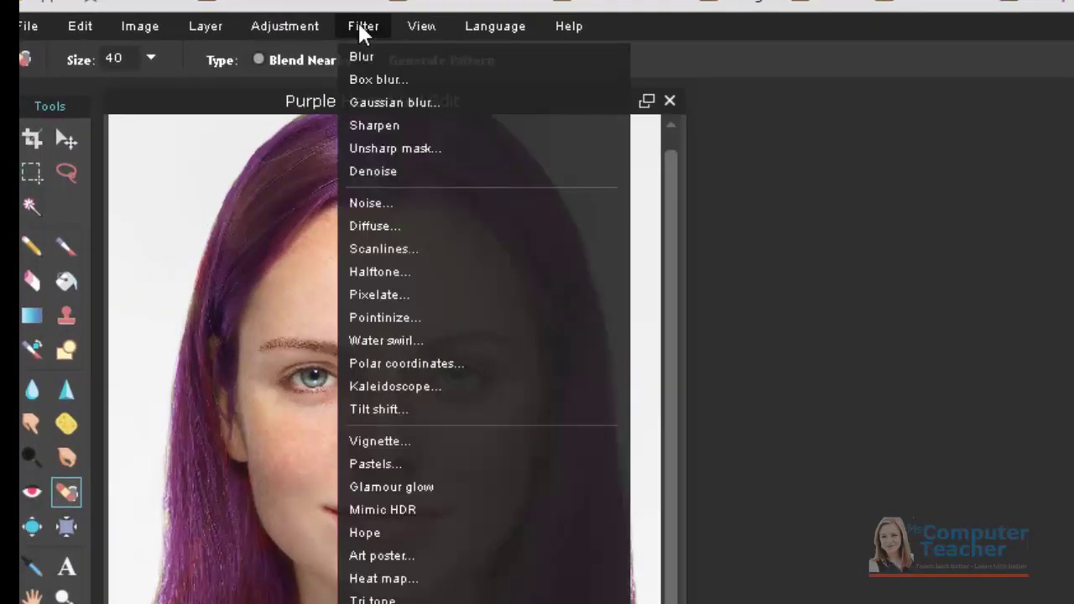
click(389, 104)
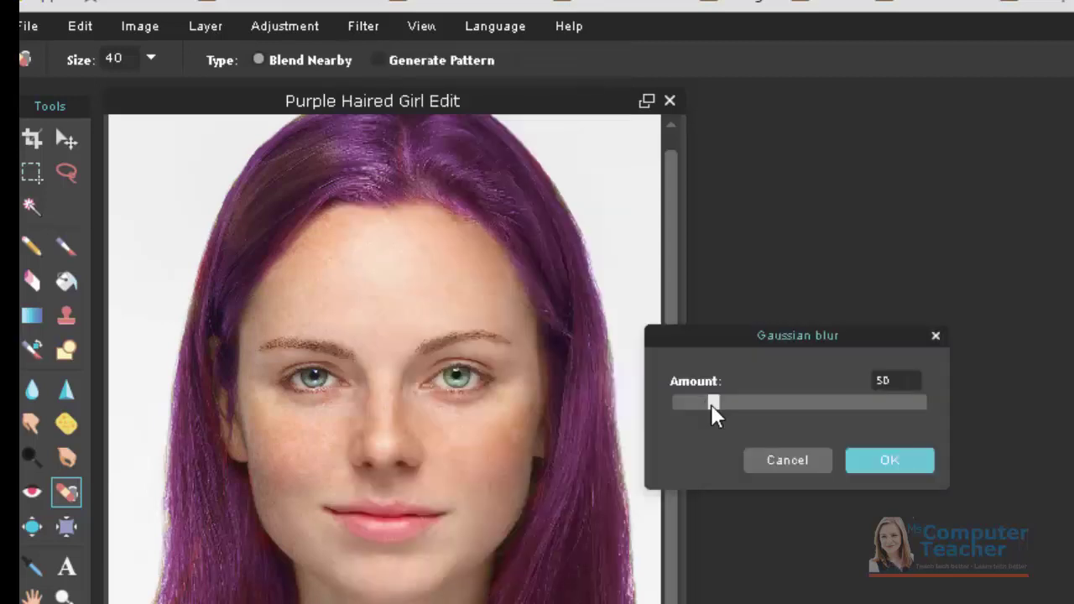
drag(713, 408, 564, 325)
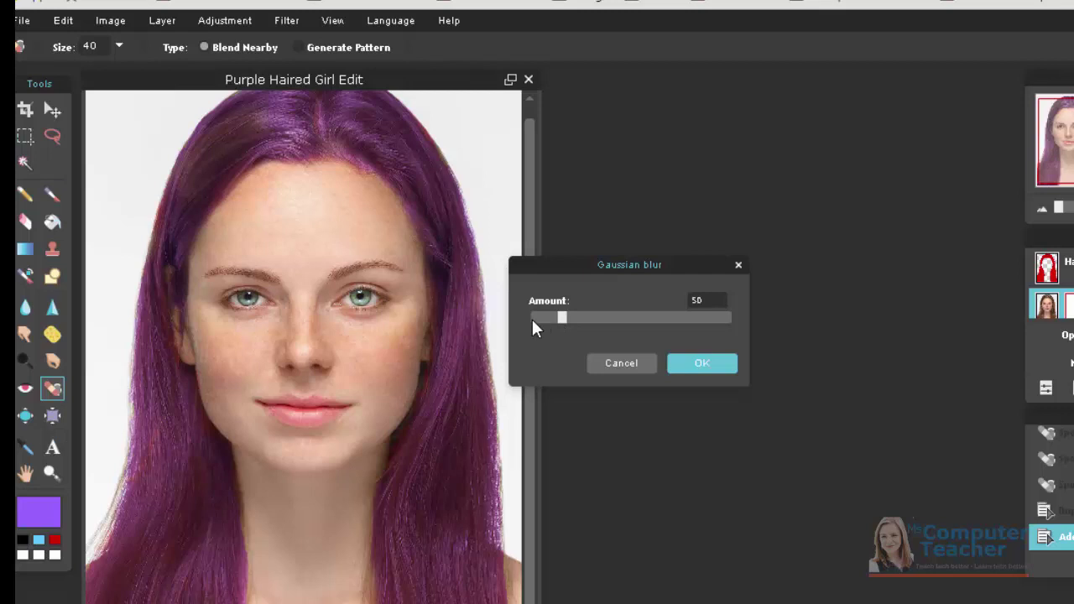
click(690, 364)
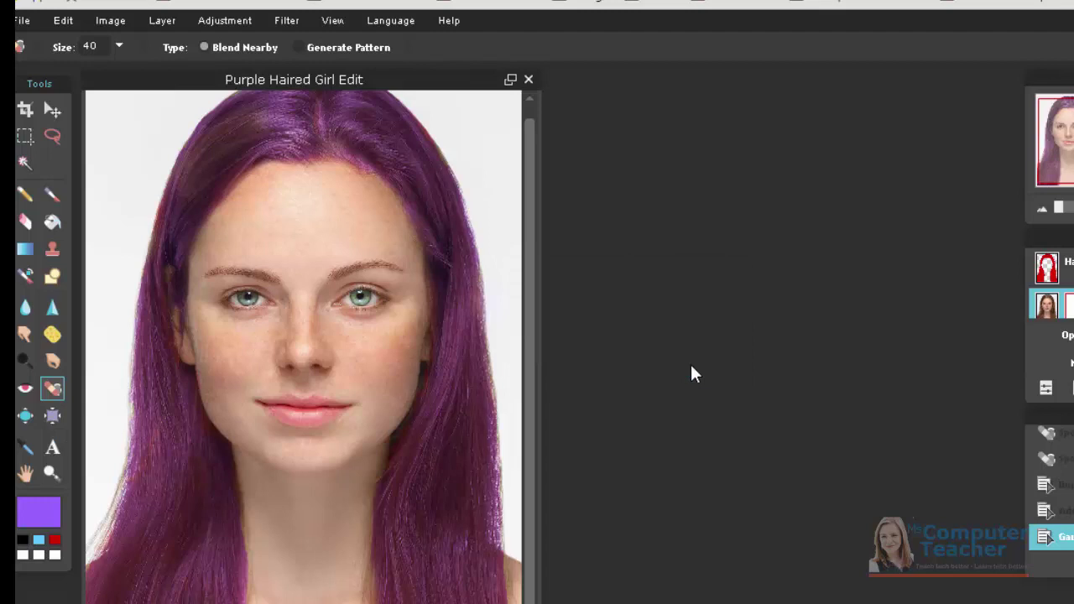
- Draw white-to-transparent gradients on the mask from the top and across the lower face
click(25, 250)
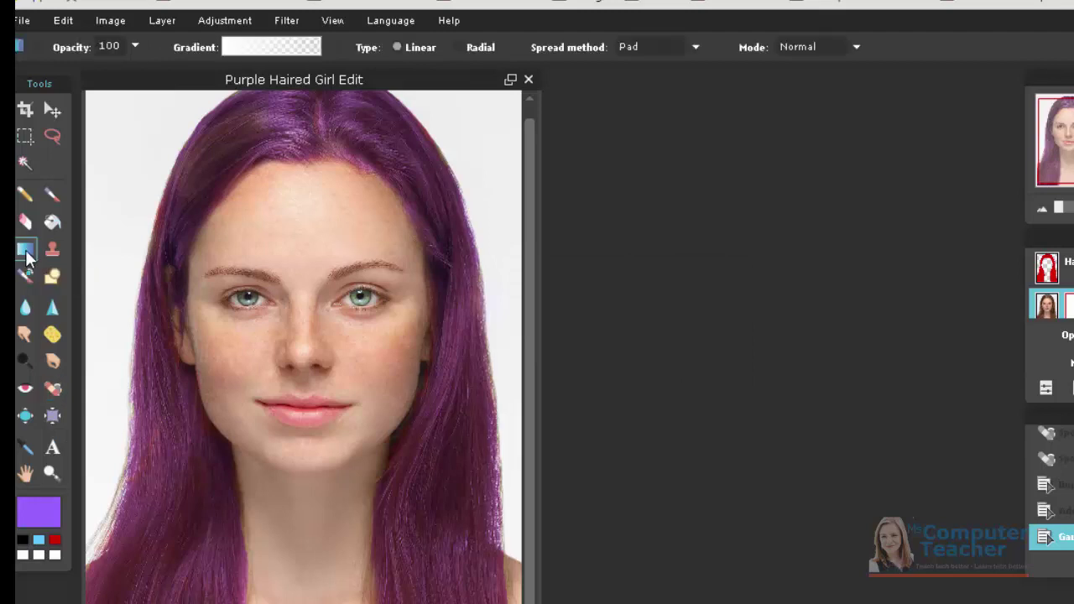
click(242, 48)
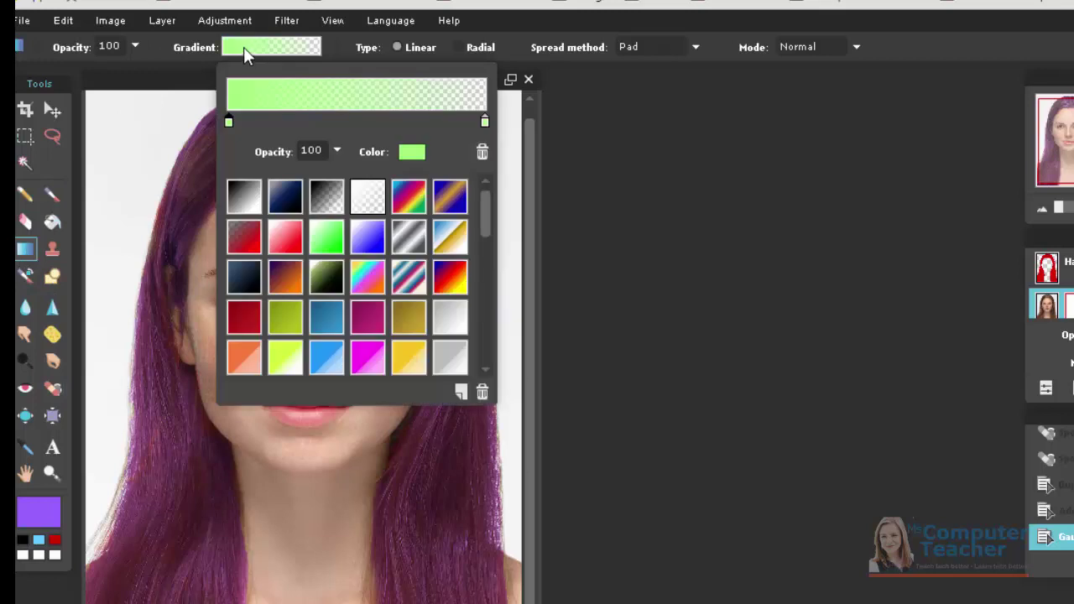
click(369, 202)
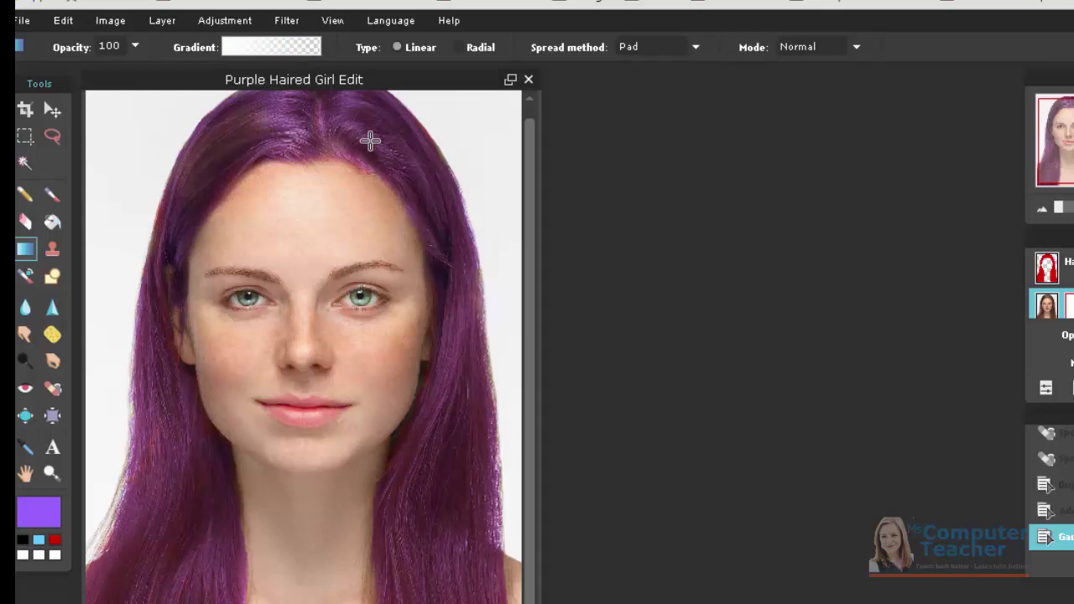
drag(370, 140, 355, 380)
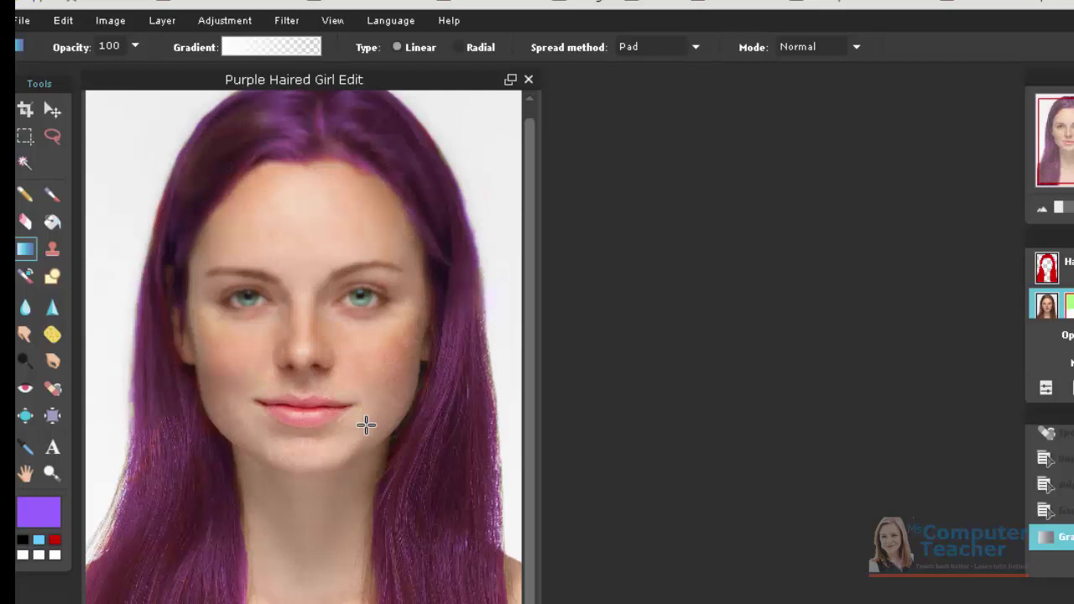
drag(321, 453, 376, 414)
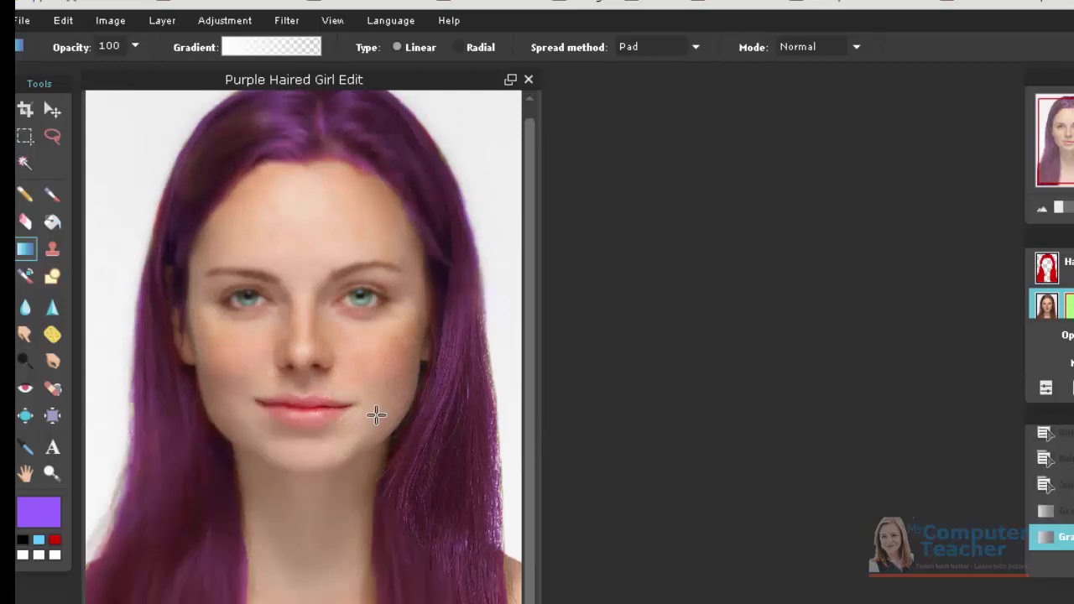
drag(408, 352, 366, 374)
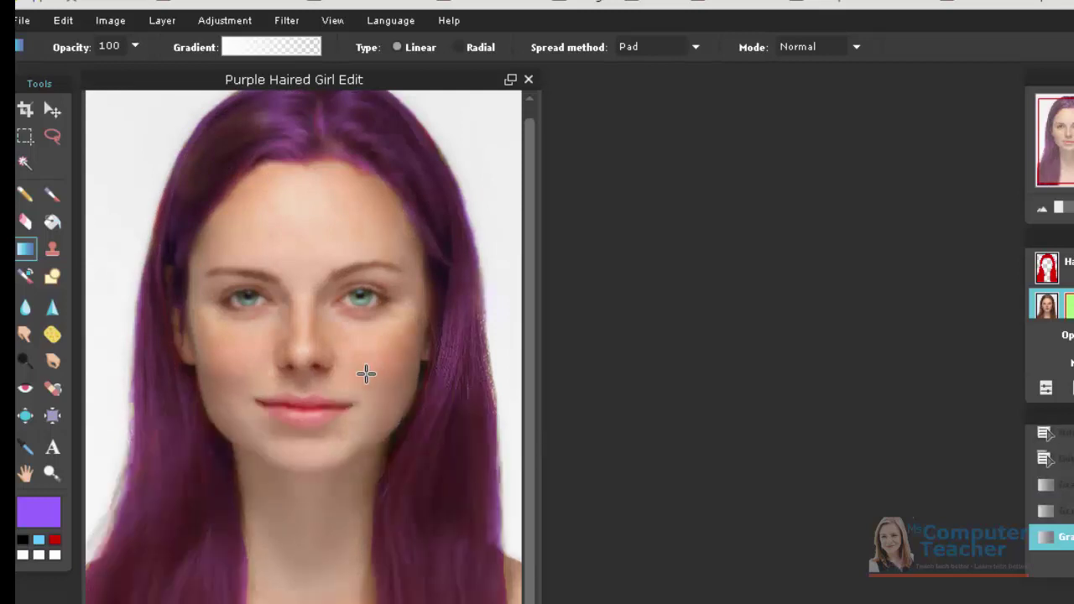
scroll(298, 372, down, 2)
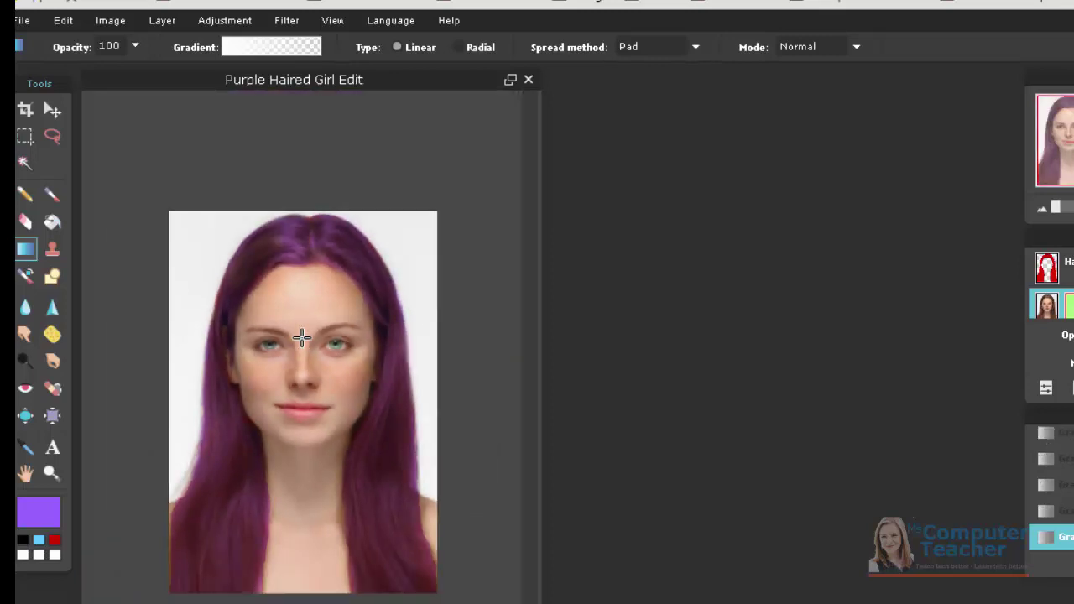
scroll(234, 507, up, 3)
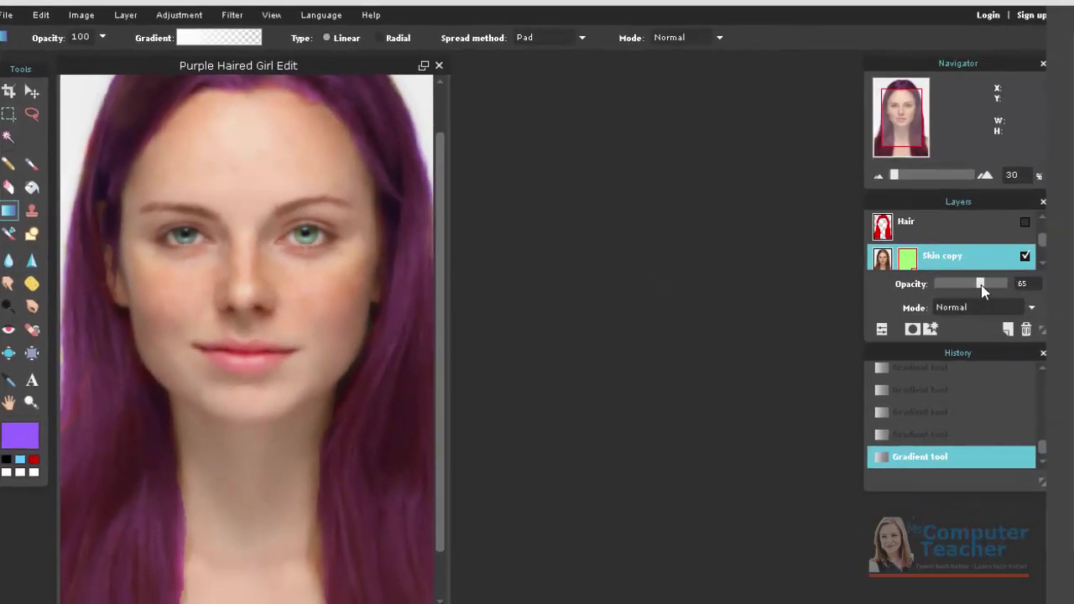
- Set the Skin copy layer's opacity to 51
drag(981, 284, 1059, 293)
drag(973, 296, 978, 294)
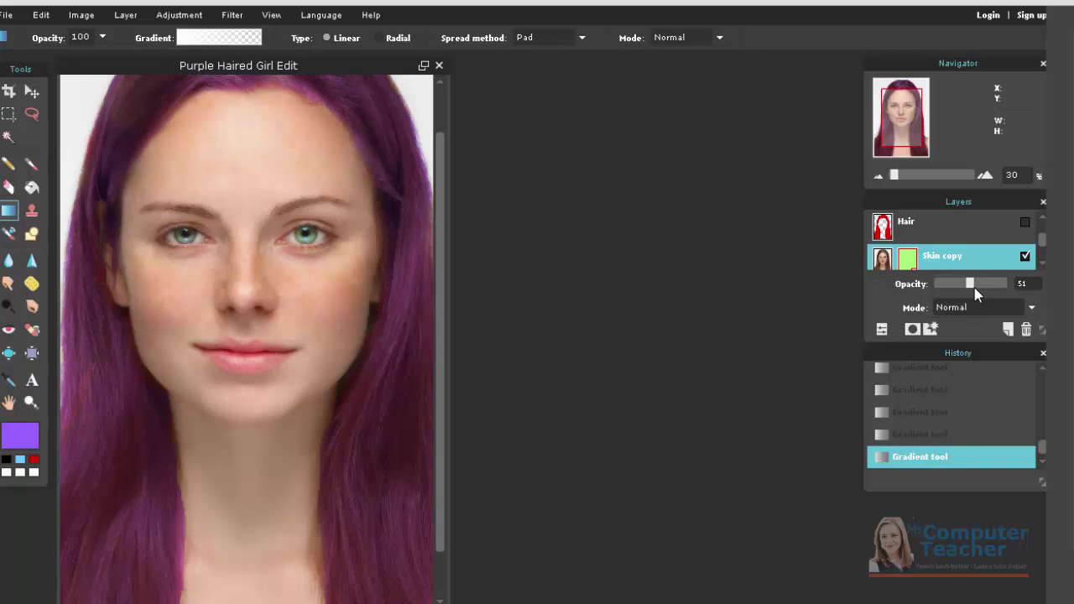
- Erase the blur off the right eye with a soft 100 eraser brush
click(11, 189)
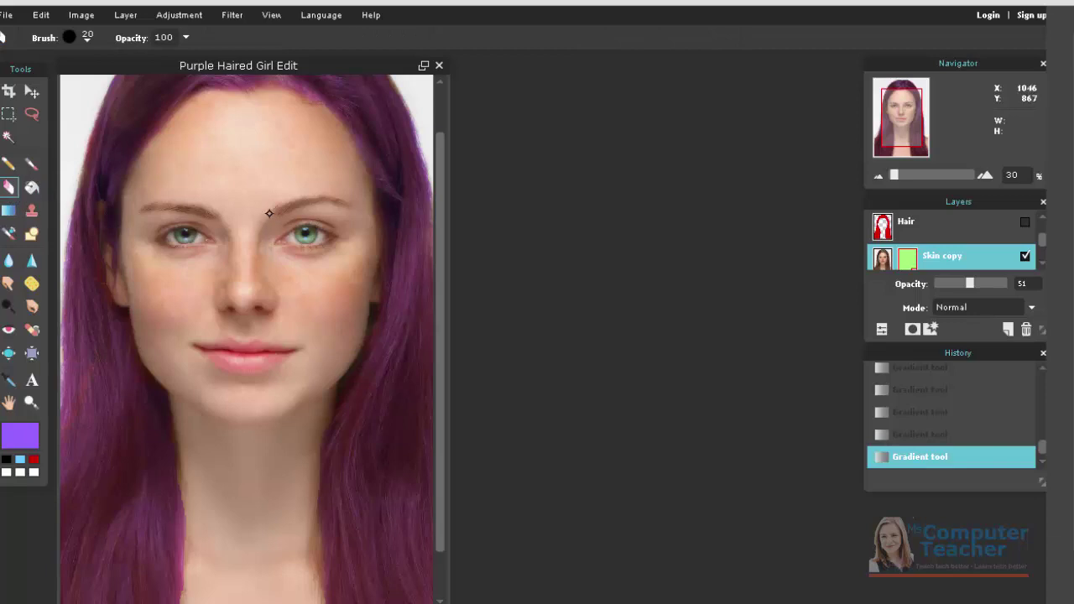
scroll(288, 210, up, 3)
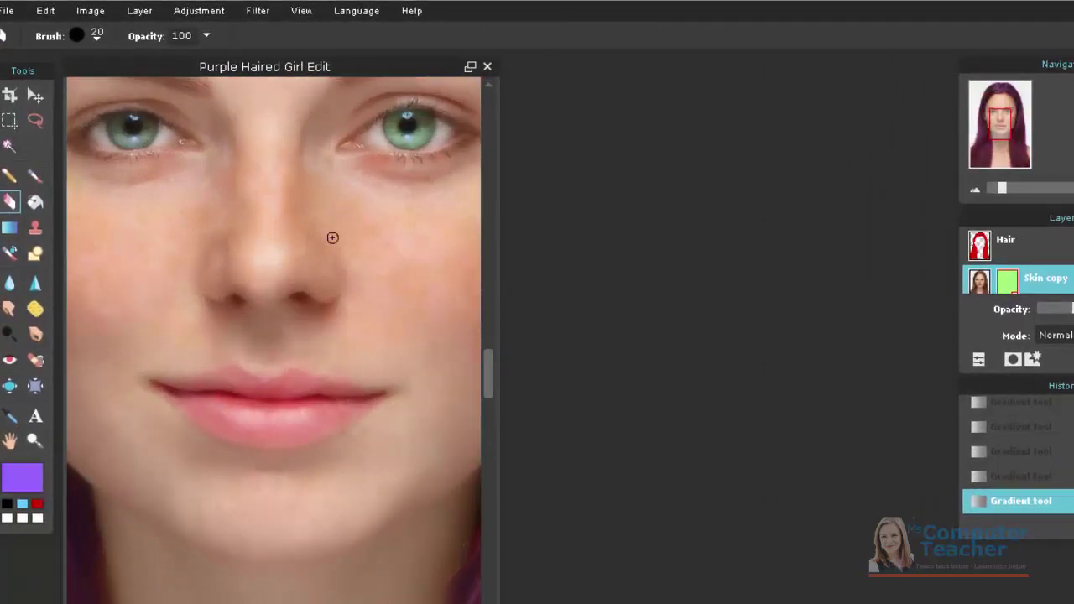
drag(487, 374, 494, 296)
click(96, 34)
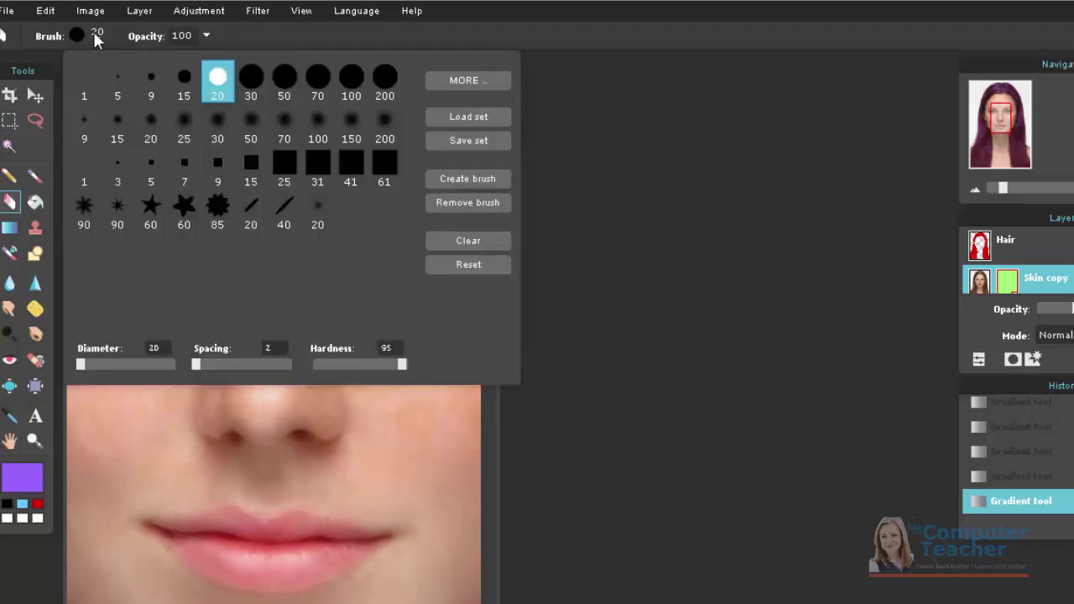
click(318, 122)
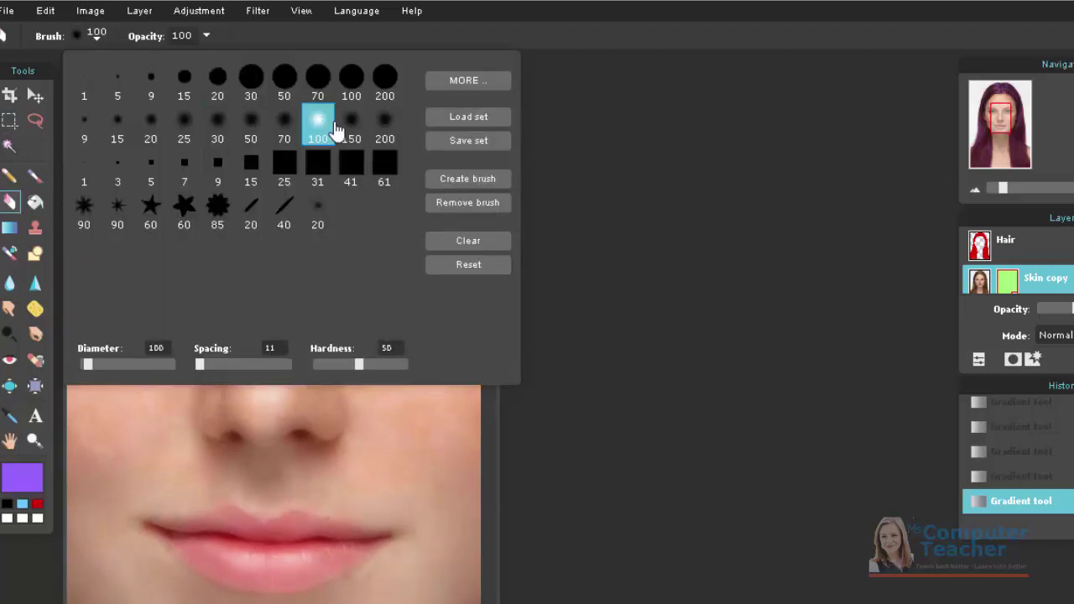
click(564, 138)
mouse_move(384, 260)
mouse_down()
mouse_move(441, 264)
mouse_move(449, 245)
mouse_move(428, 236)
mouse_move(361, 270)
mouse_up()
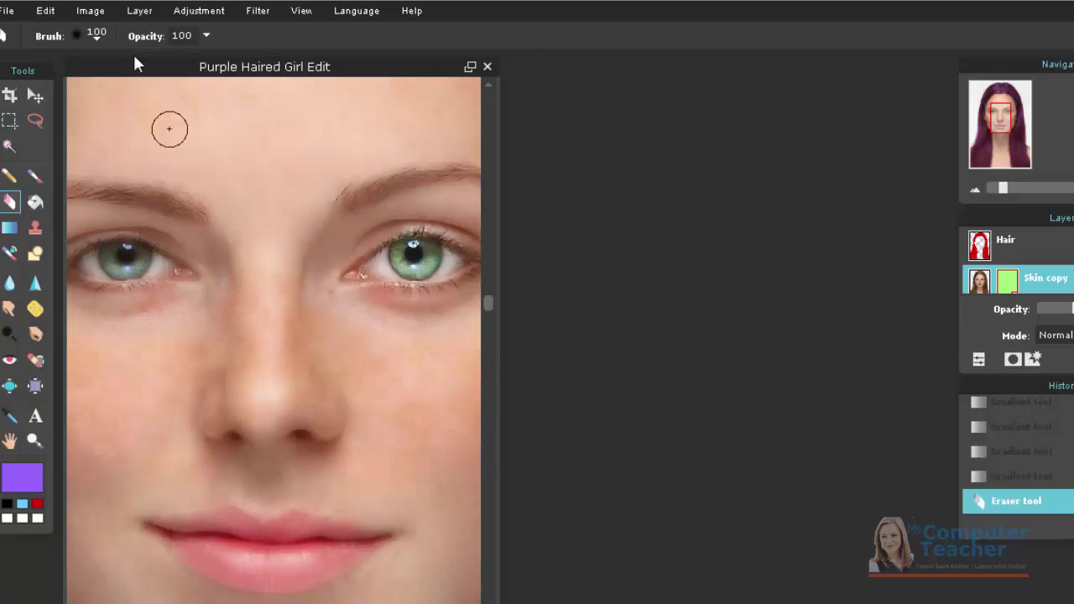
- Erase along the right eyebrow with a soft 25 brush, then undo that stroke
click(100, 34)
click(184, 124)
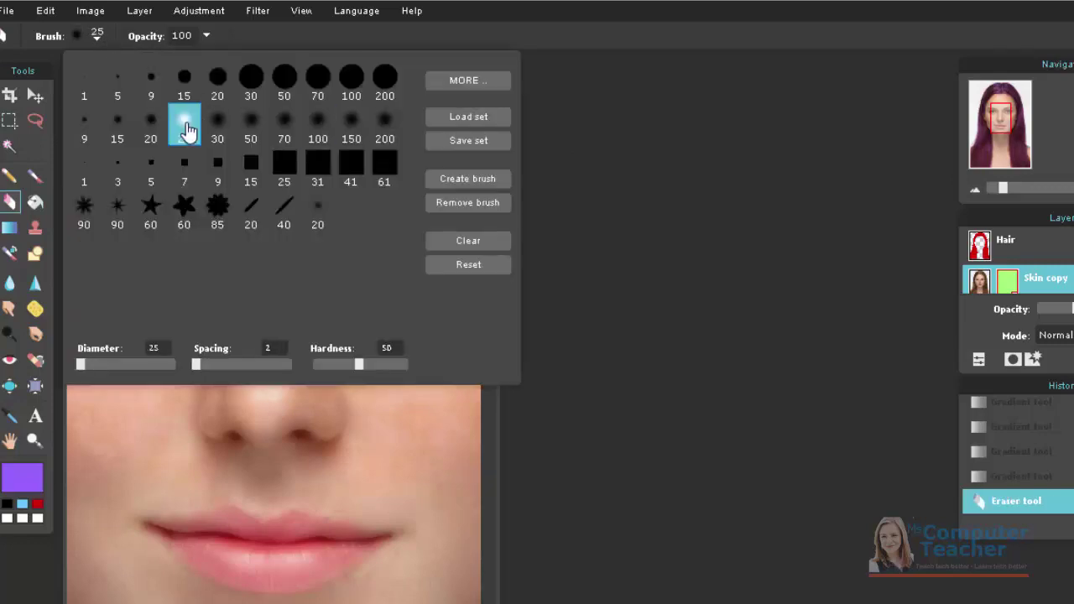
click(567, 135)
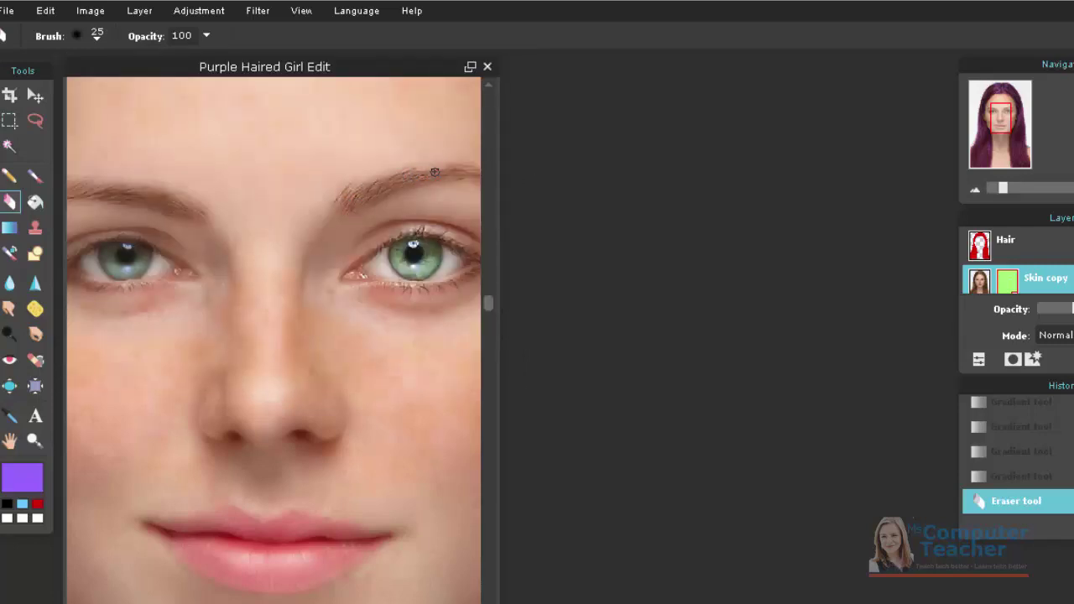
drag(477, 169, 411, 175)
scroll(274, 340, right, 3)
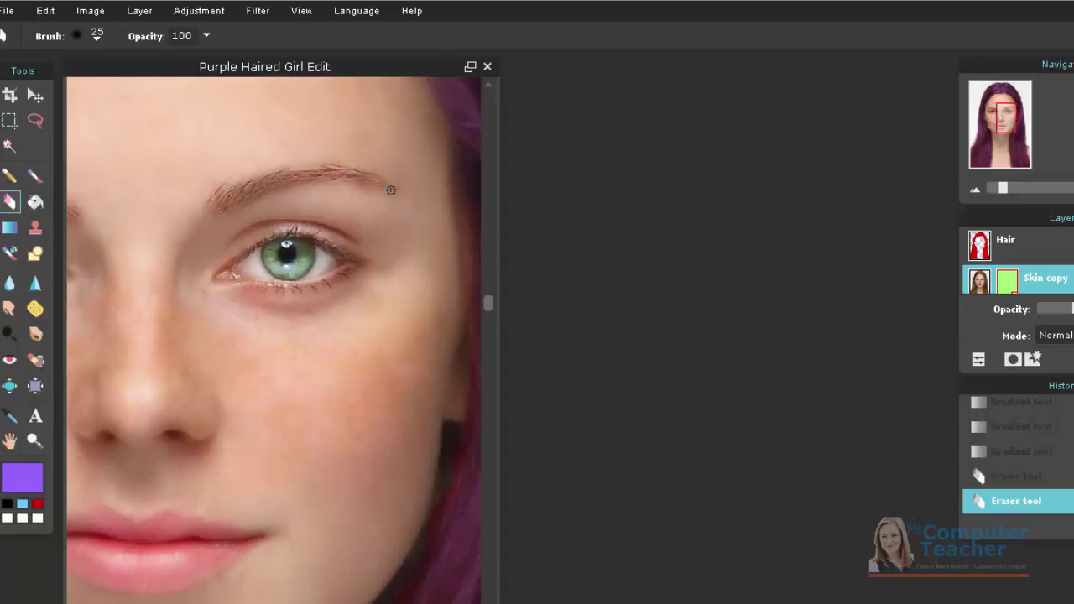
mouse_move(391, 190)
mouse_down()
mouse_move(331, 168)
mouse_move(272, 183)
mouse_up()
key(ctrl+z)
- Sharpen the eye's inner corner using the 70 soft brush
click(98, 37)
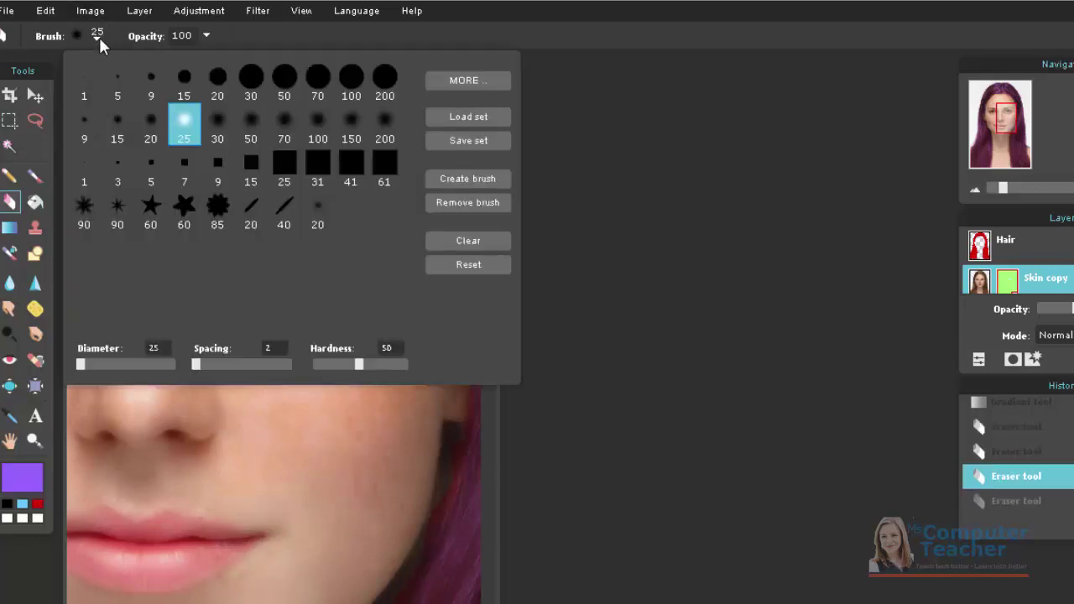
click(285, 126)
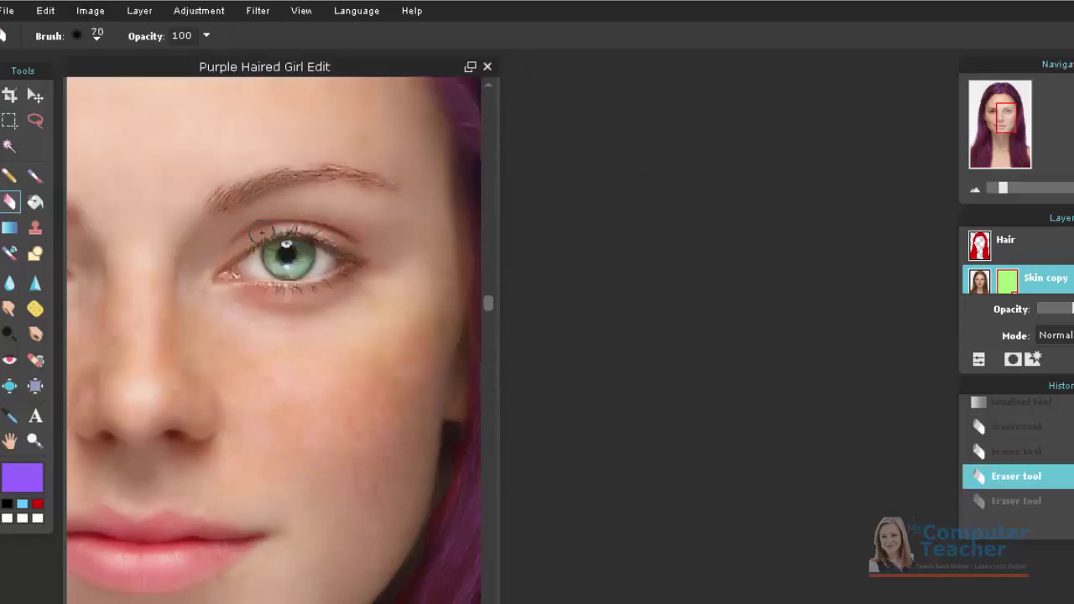
mouse_move(261, 232)
mouse_down()
mouse_move(253, 264)
mouse_move(224, 274)
mouse_move(287, 246)
mouse_move(353, 265)
mouse_up()
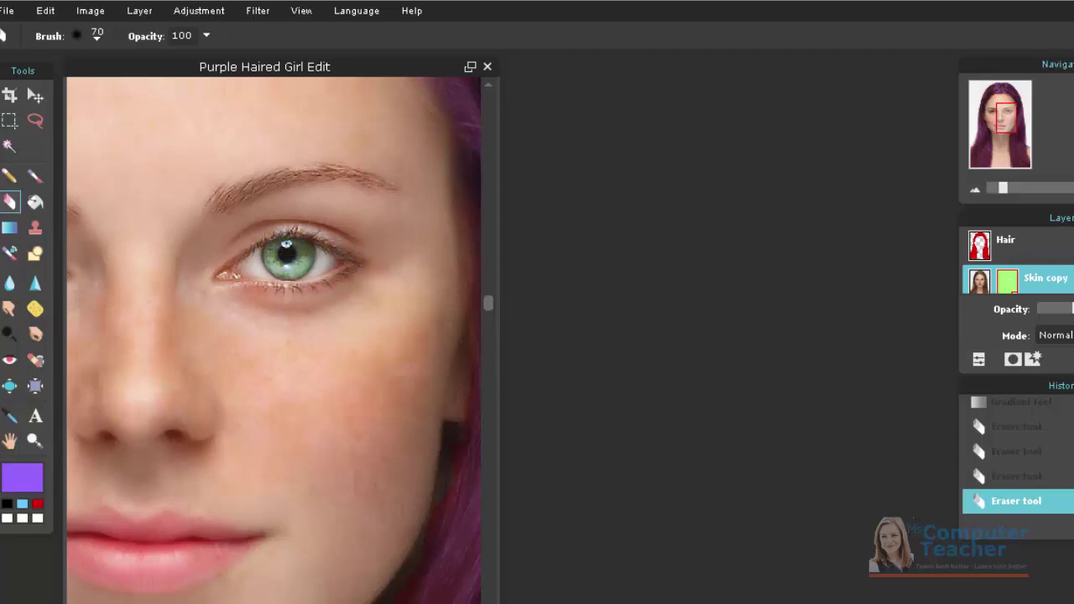
- Erase the other eye's lower eyelid, then its eyebrow with the 25 soft brush
drag(1005, 119, 993, 119)
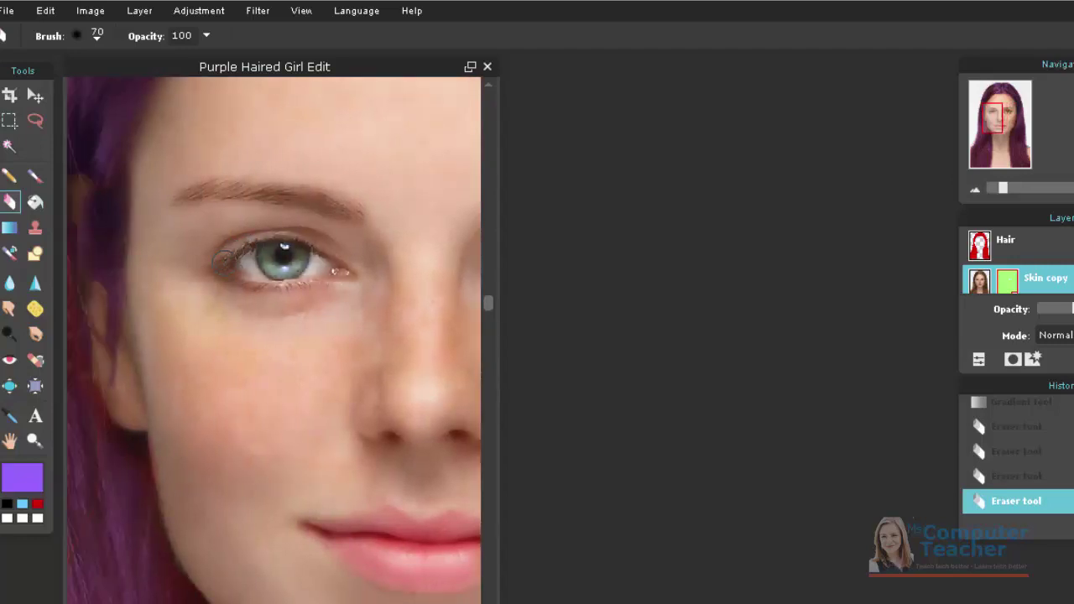
mouse_move(221, 267)
mouse_down()
mouse_move(327, 282)
mouse_move(346, 279)
mouse_move(345, 269)
mouse_move(250, 244)
mouse_move(221, 270)
mouse_move(297, 287)
mouse_up()
click(97, 37)
click(183, 124)
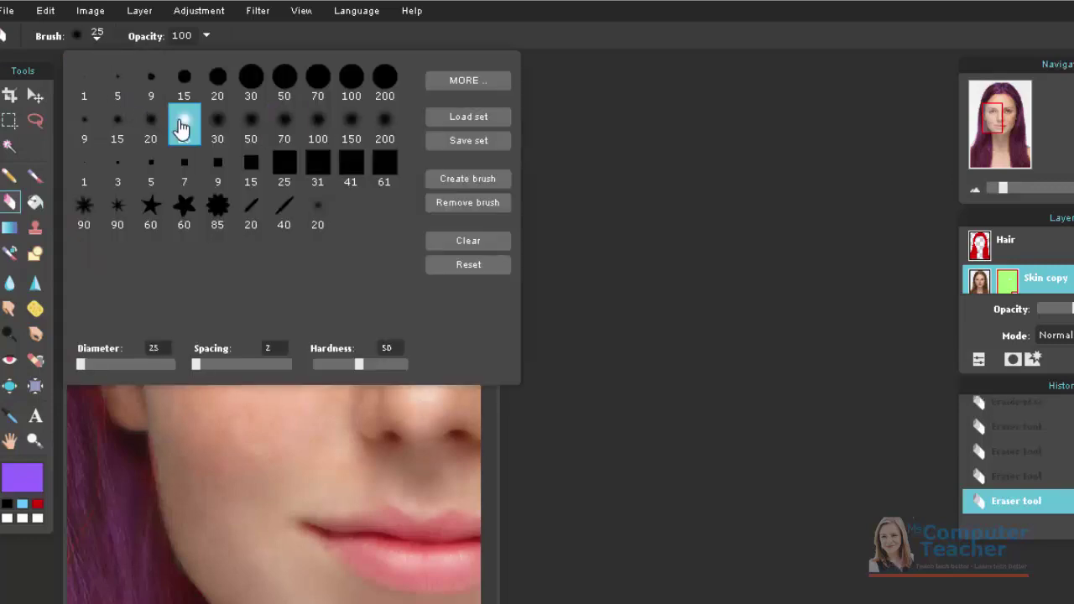
click(608, 195)
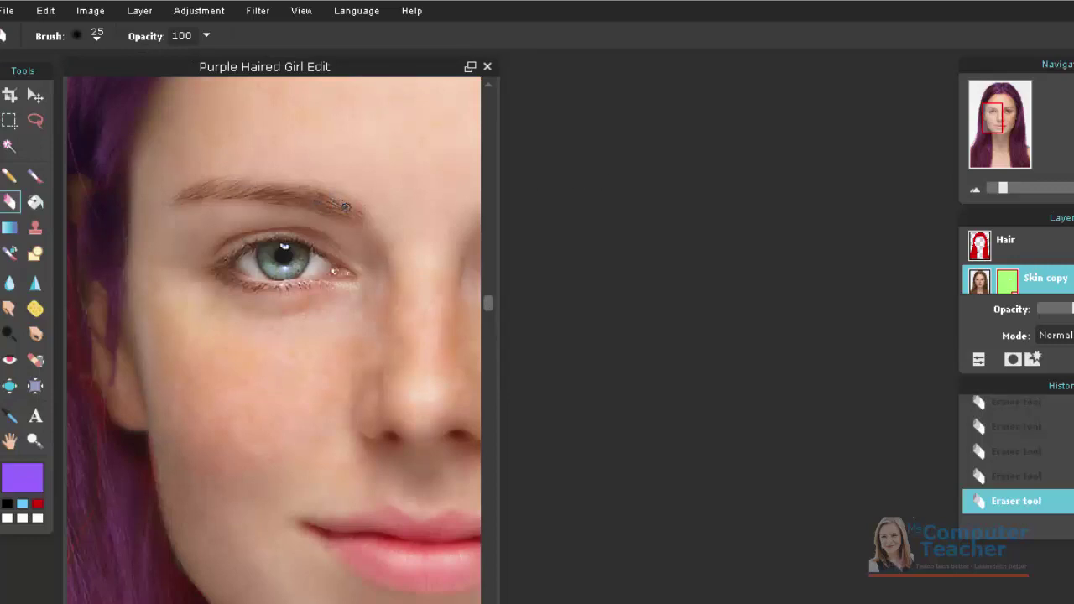
mouse_move(292, 195)
mouse_down()
mouse_move(177, 204)
mouse_move(266, 188)
mouse_move(180, 195)
mouse_move(253, 190)
mouse_up()
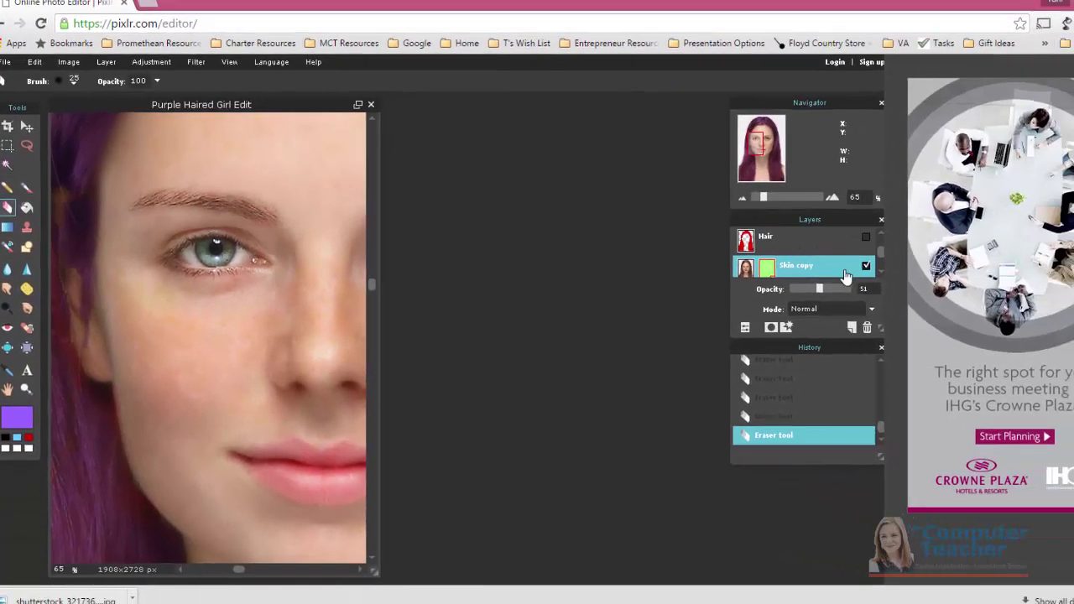
- Lower the Skin copy layer's opacity to 52
drag(816, 288, 838, 291)
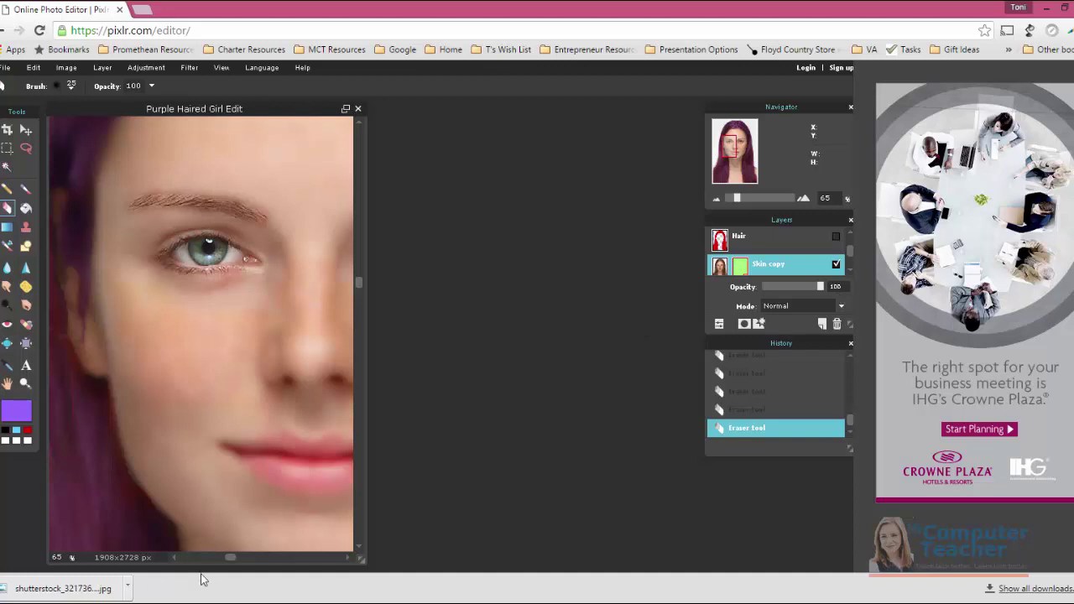
drag(229, 558, 261, 558)
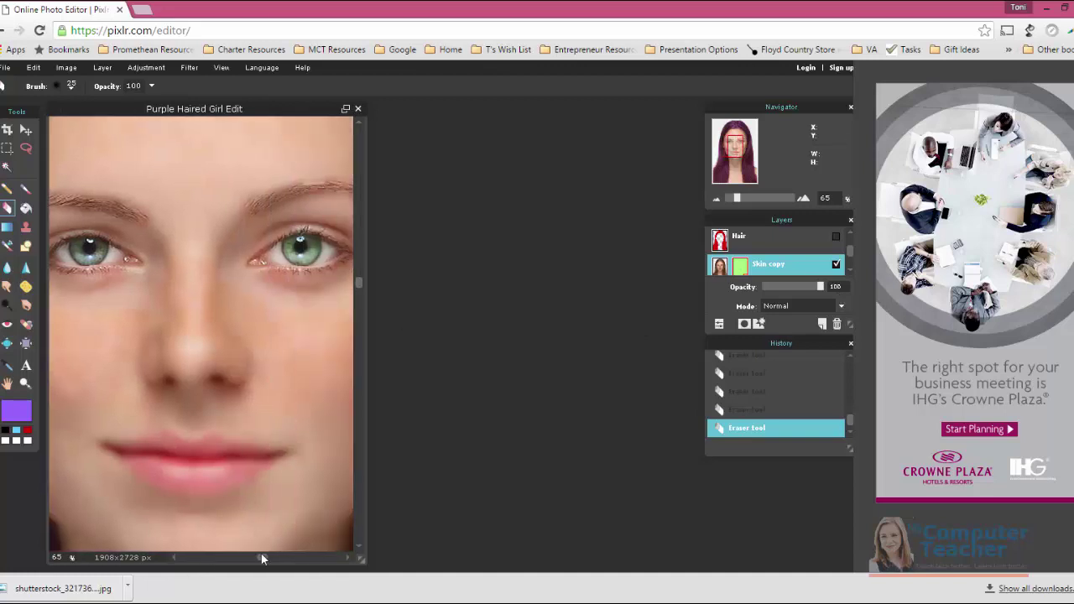
drag(822, 286, 800, 288)
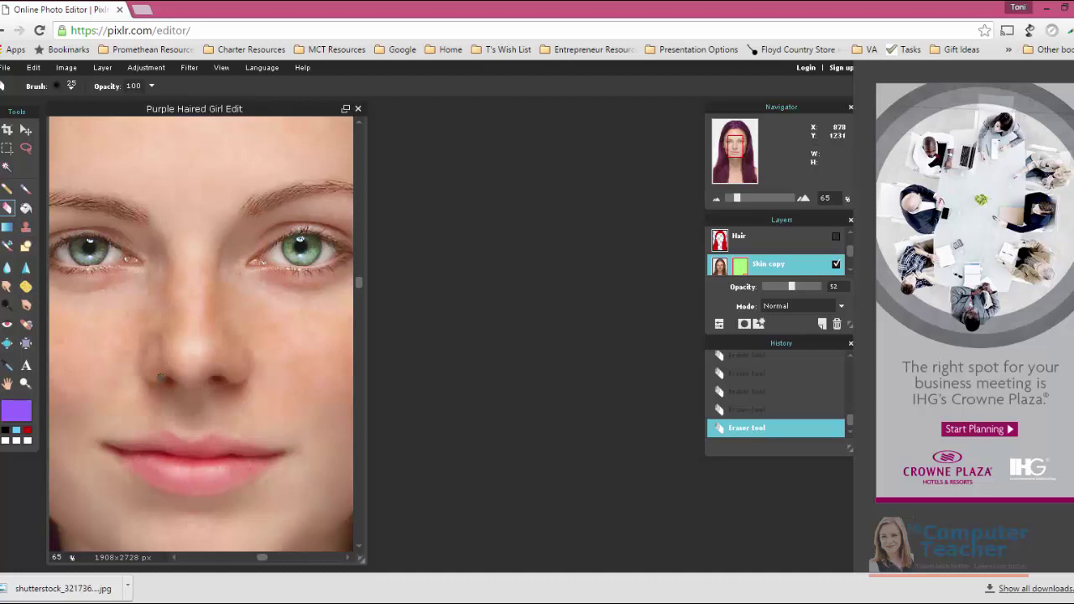
- Zoom in on the mouth and choose the 70 soft eraser brush
scroll(397, 295, up, 1)
drag(359, 285, 357, 321)
scroll(214, 334, down, 1)
scroll(213, 334, up, 5)
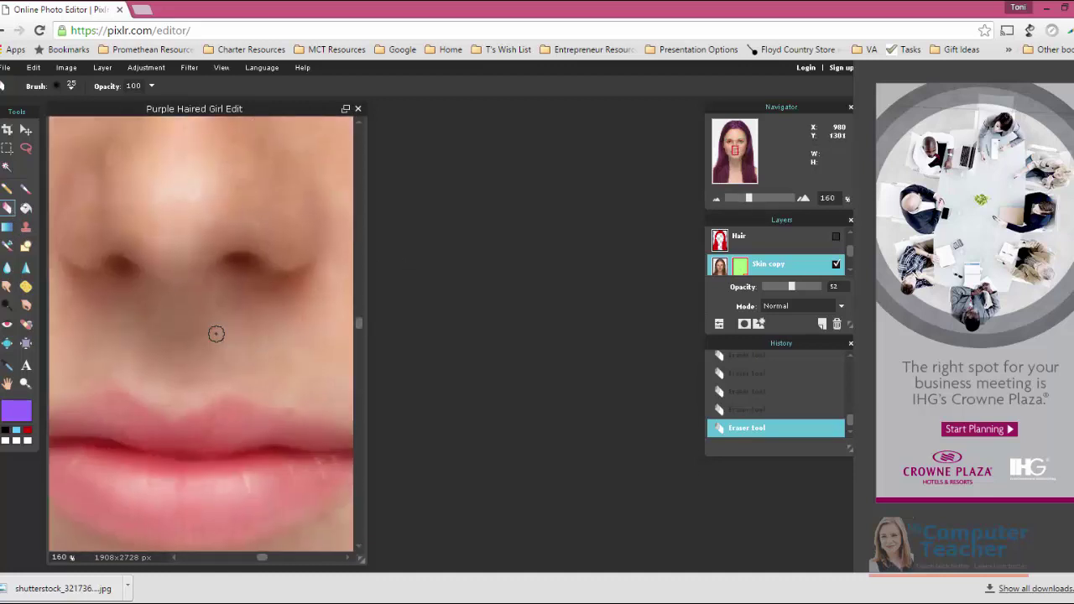
click(70, 84)
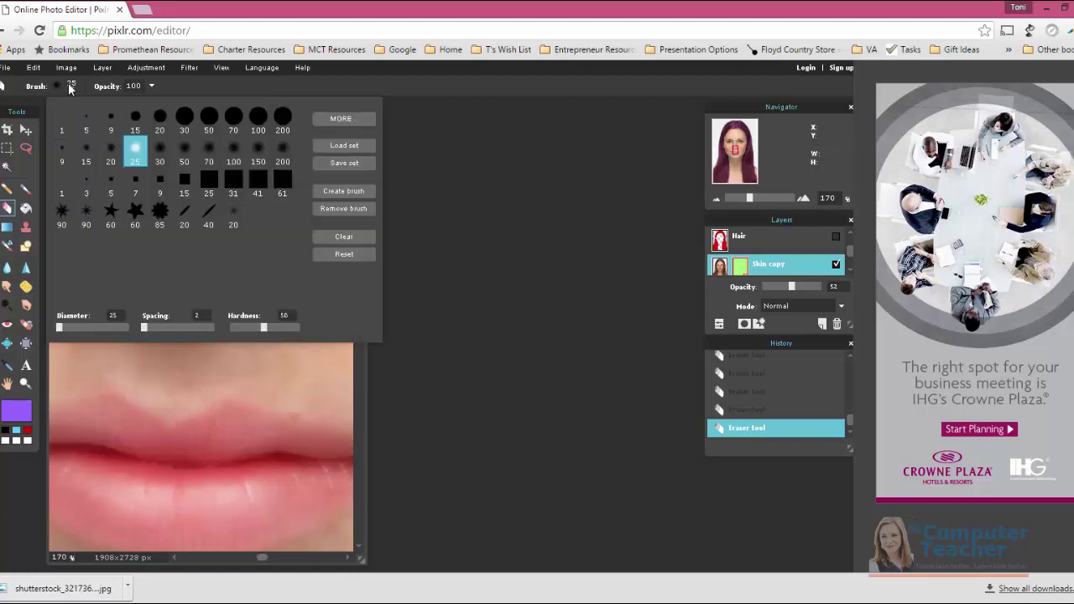
click(206, 149)
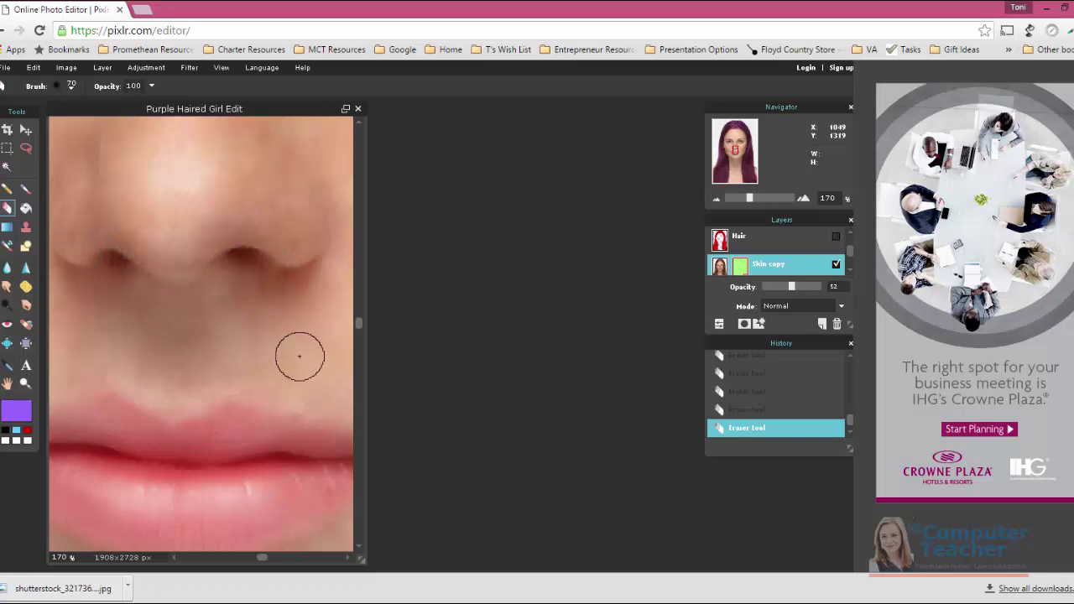
- Reset zoom to 100% and erase the lower lip with the 50 soft brush
scroll(358, 332, down, 2)
key(ctrl+alt+0)
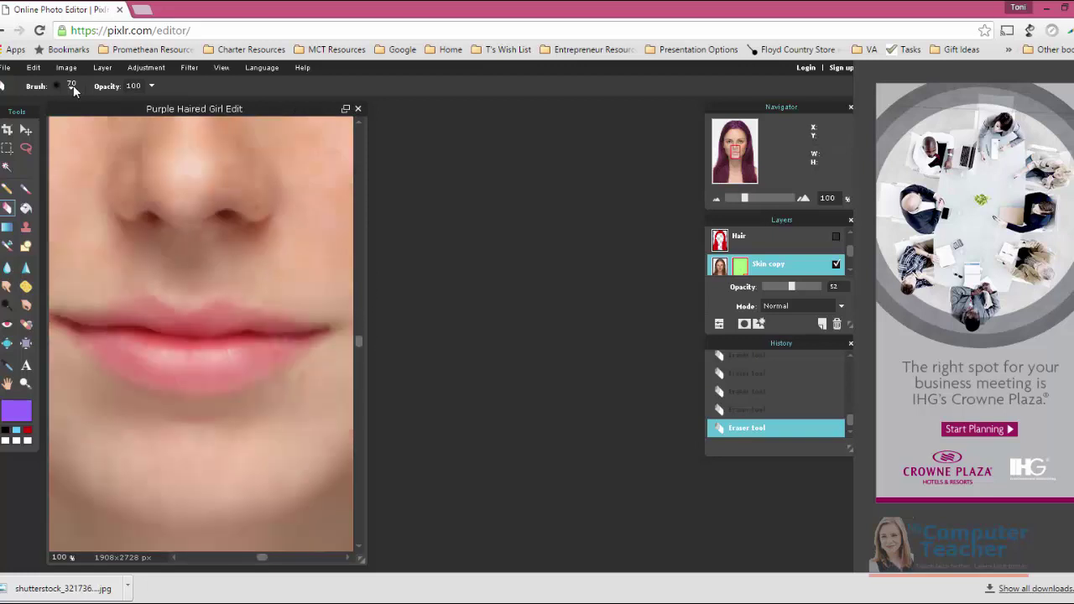
click(65, 86)
click(161, 153)
click(65, 86)
click(185, 149)
drag(294, 335, 230, 350)
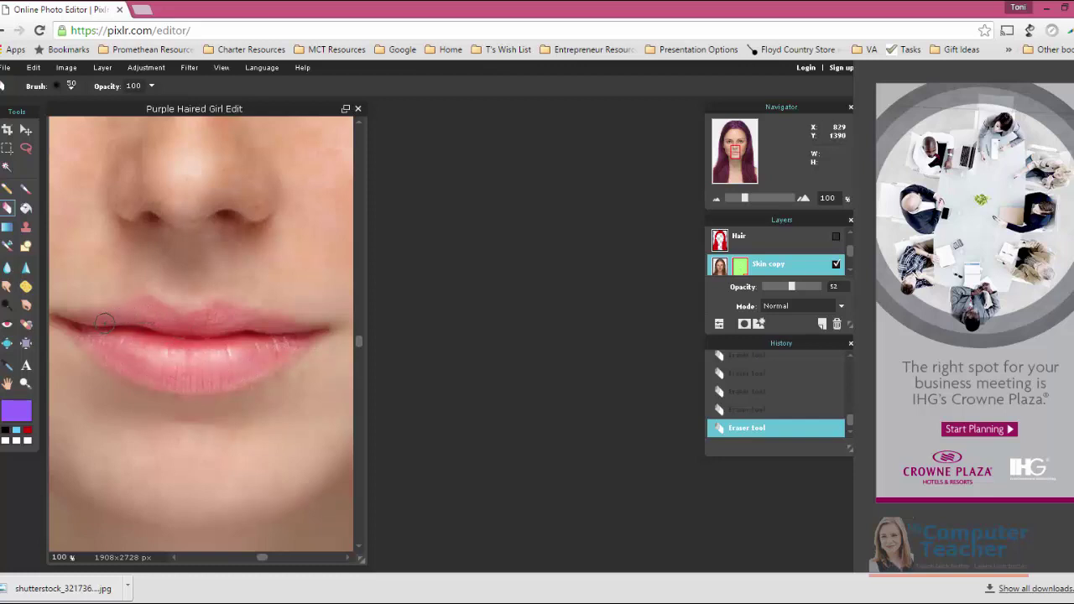
drag(745, 198, 750, 210)
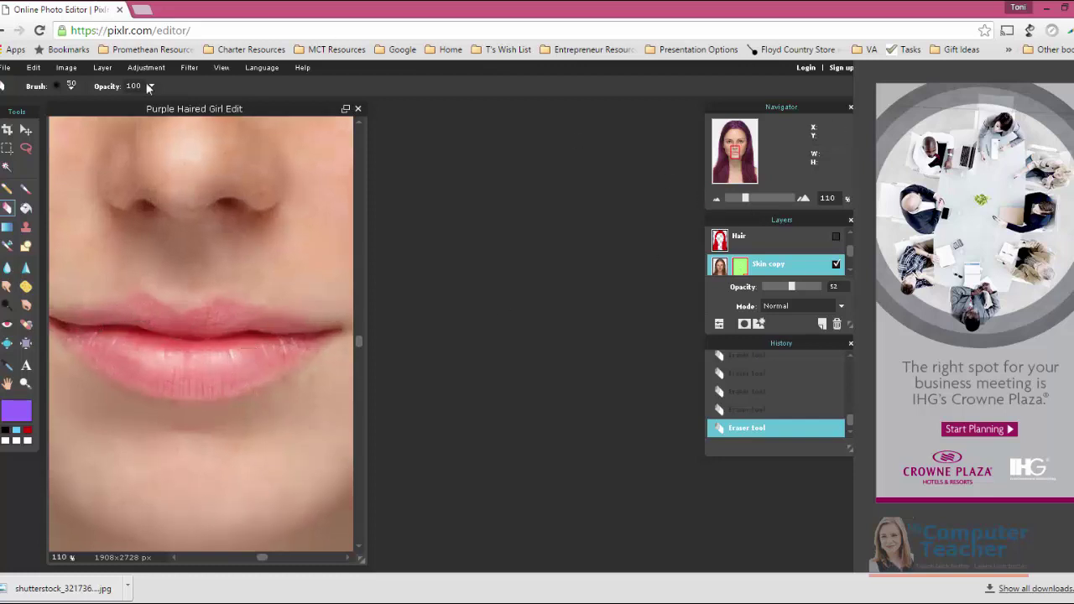
- Show the whole portrait and set the eraser to the 200 soft brush for the hair
click(220, 68)
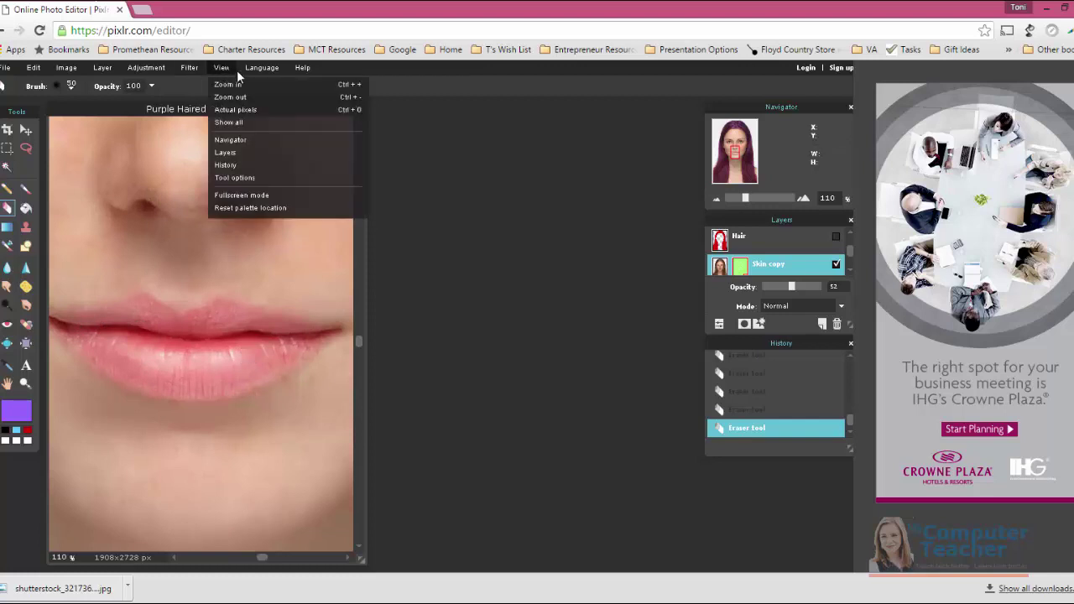
click(235, 123)
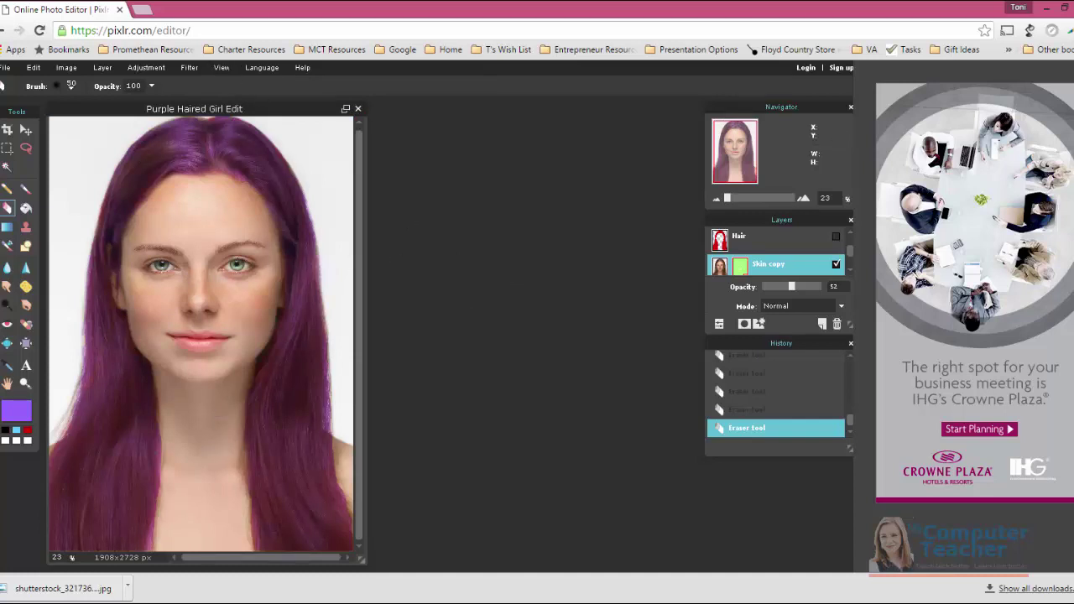
click(61, 86)
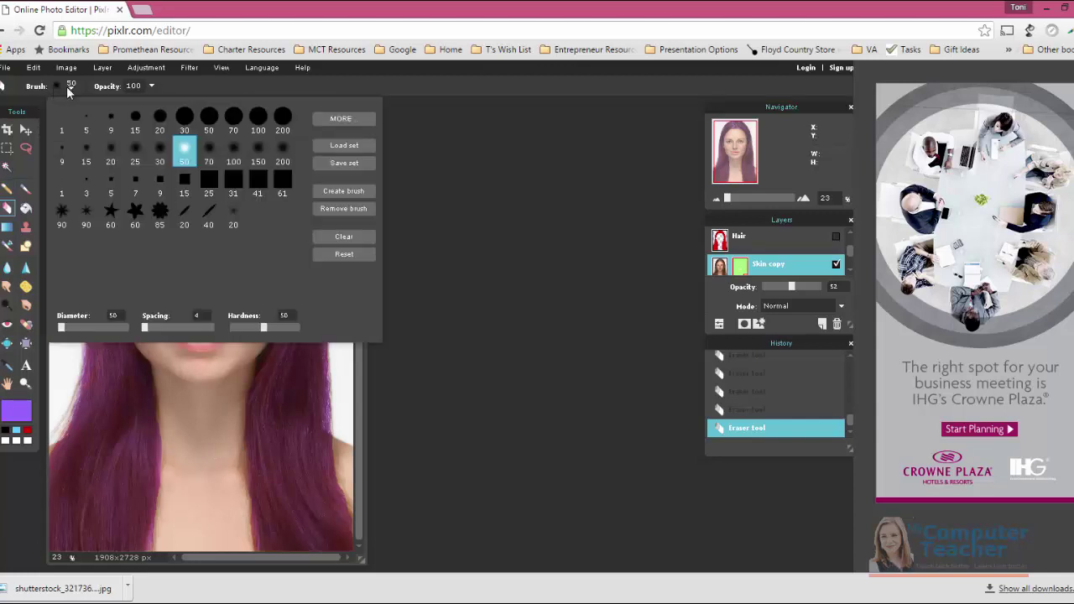
click(283, 151)
click(524, 170)
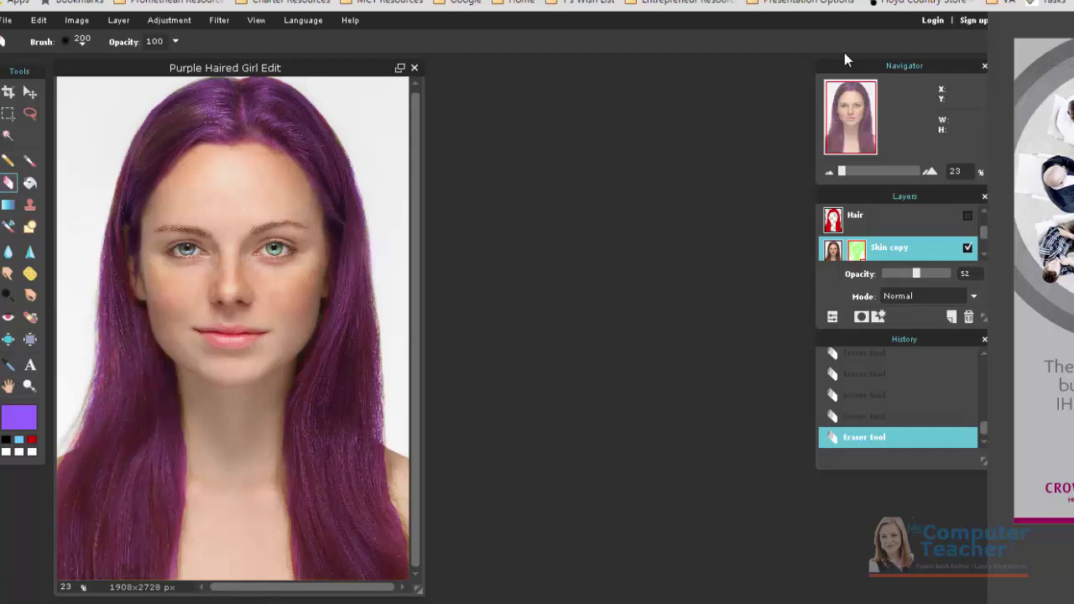
- Select the Skin copy mask and apply it permanently to the layer
click(857, 251)
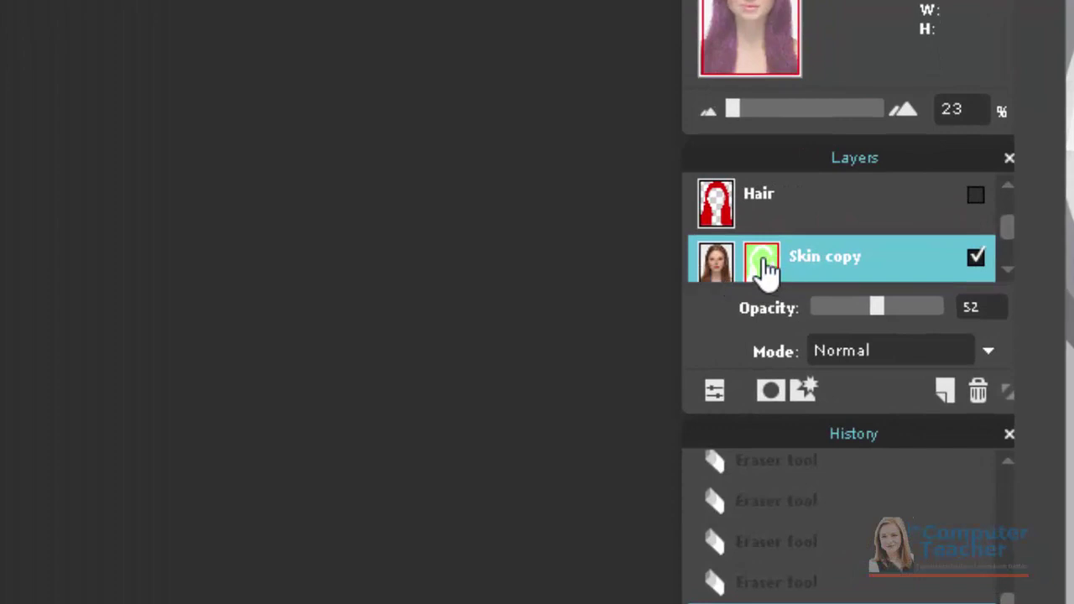
right_click(778, 260)
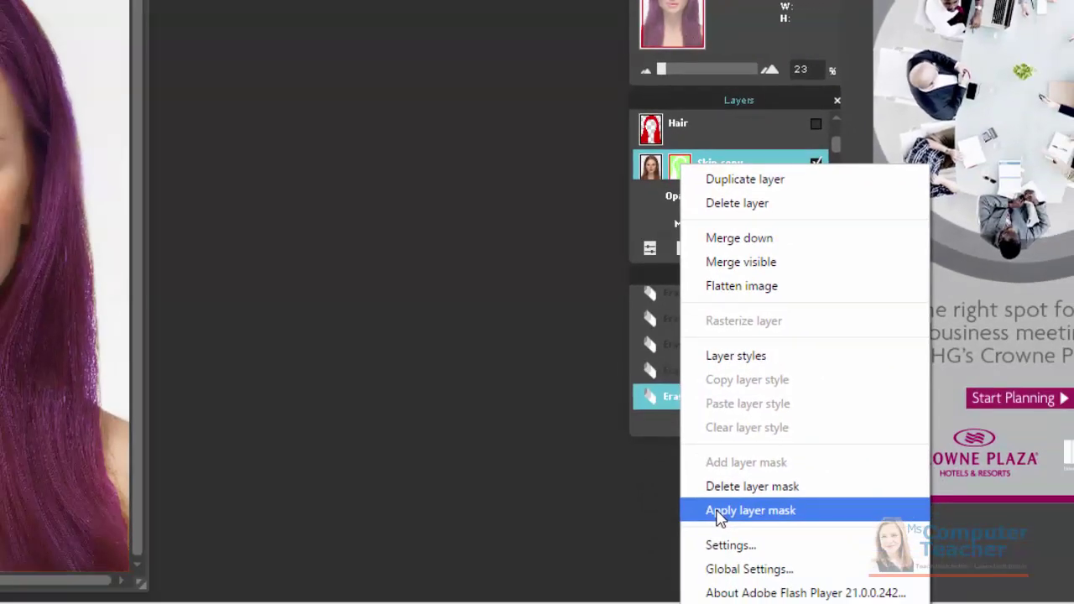
click(718, 512)
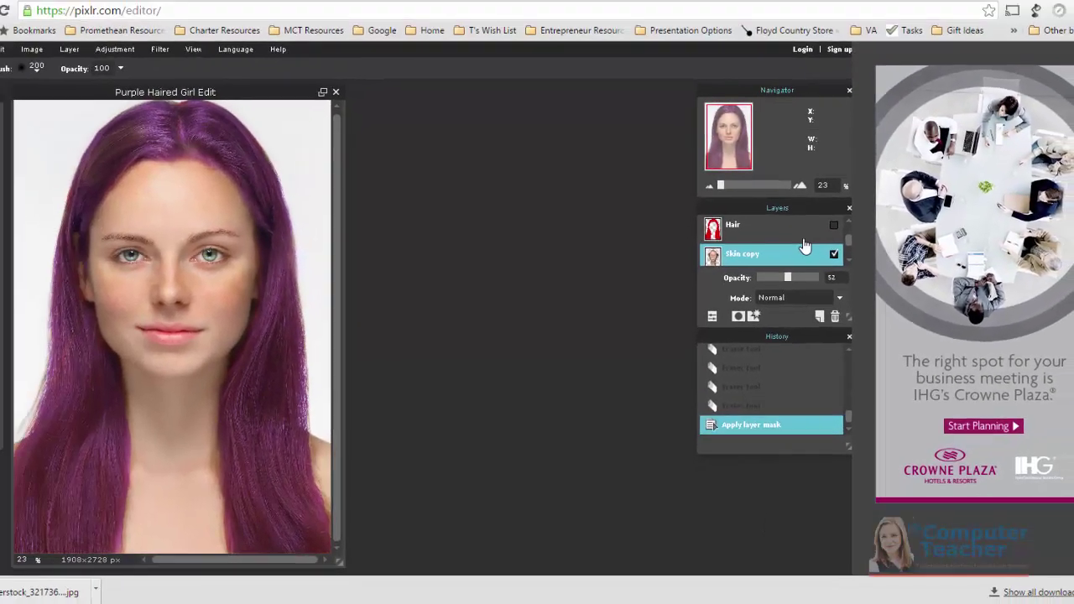